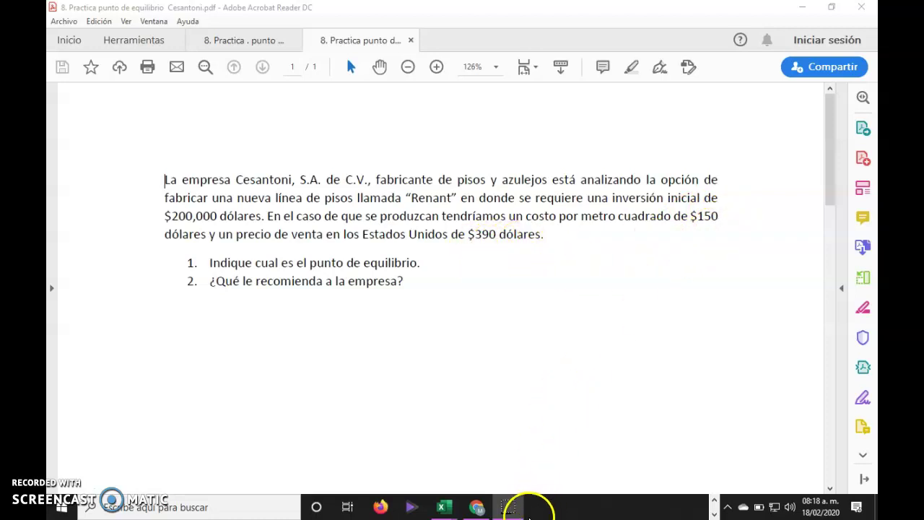
Switch to the Cesantoni break-even workbook in Excel and examine the Ingreso Unitario, Costo Fijo and Costo Marginal data with their notes.
mouse_move(446, 509)
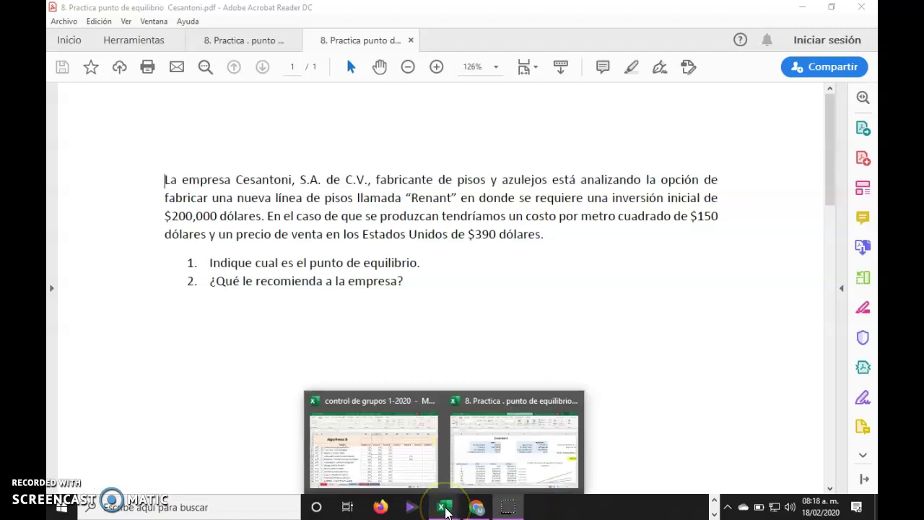
left_click(478, 468)
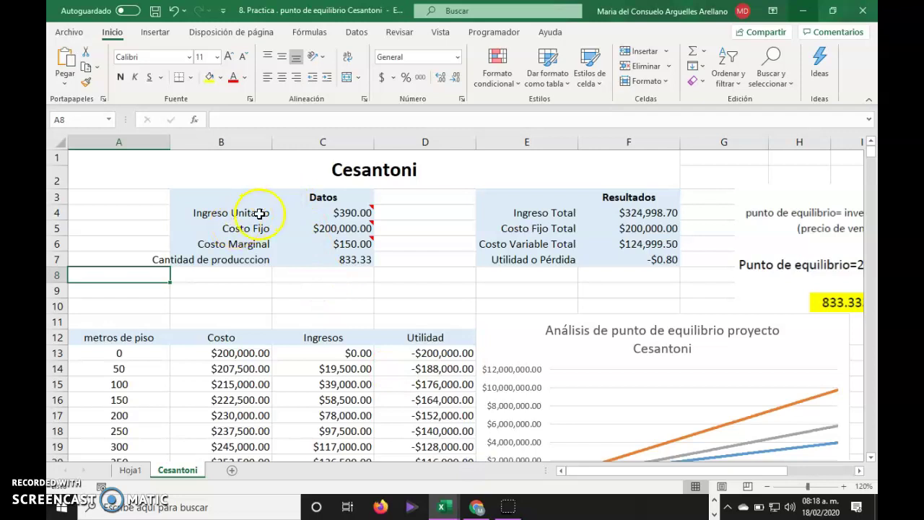
left_click(320, 210)
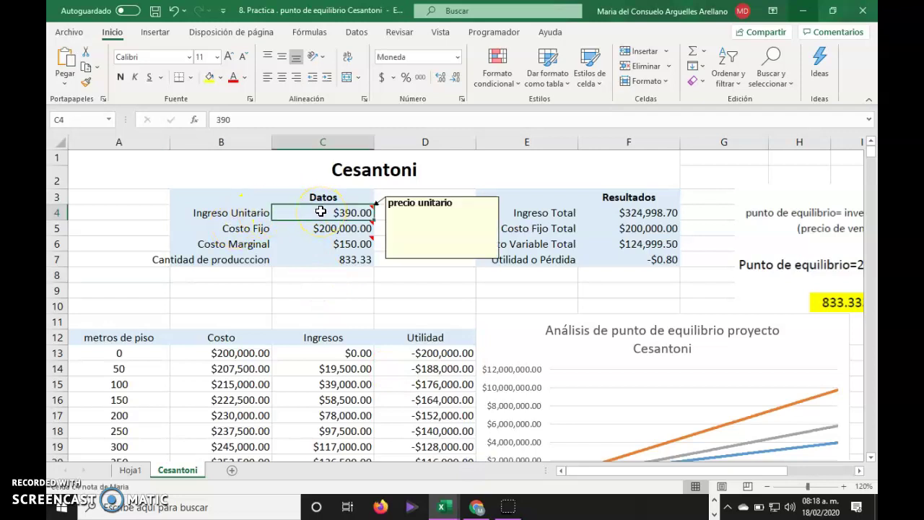
mouse_move(320, 227)
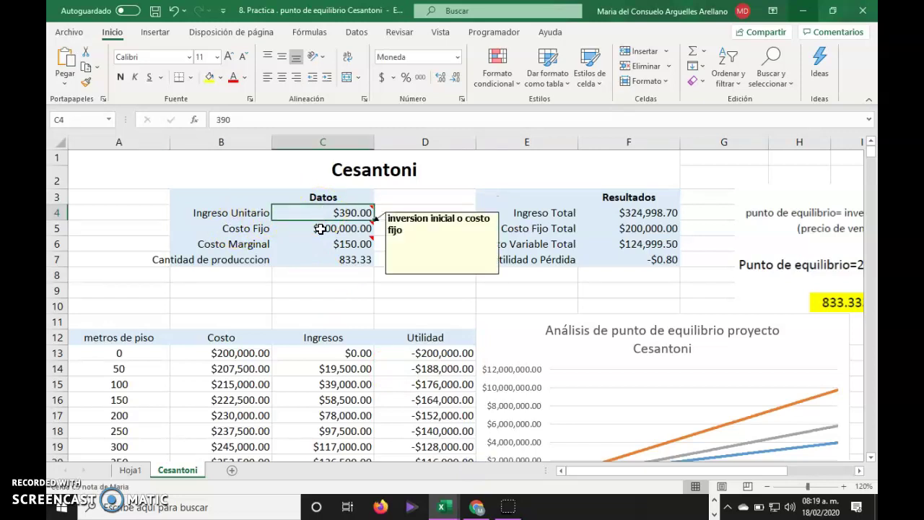
left_click(320, 230)
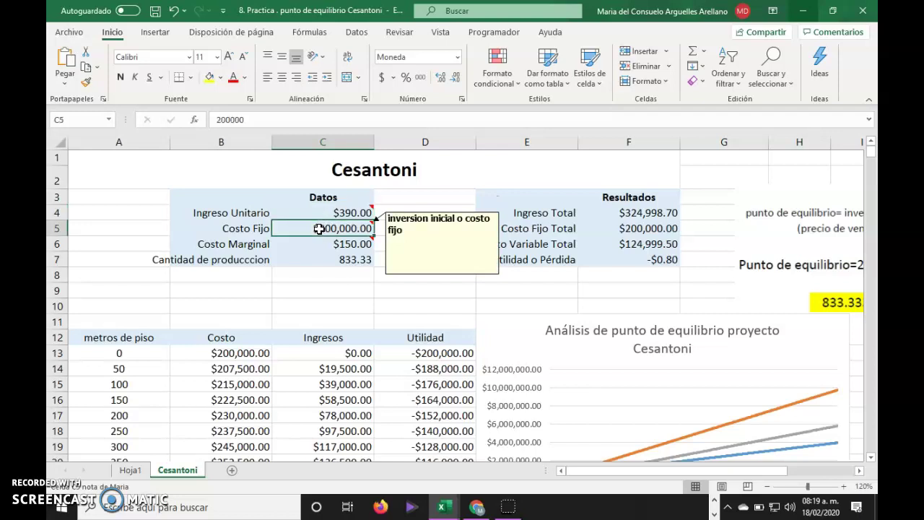
left_click(314, 243)
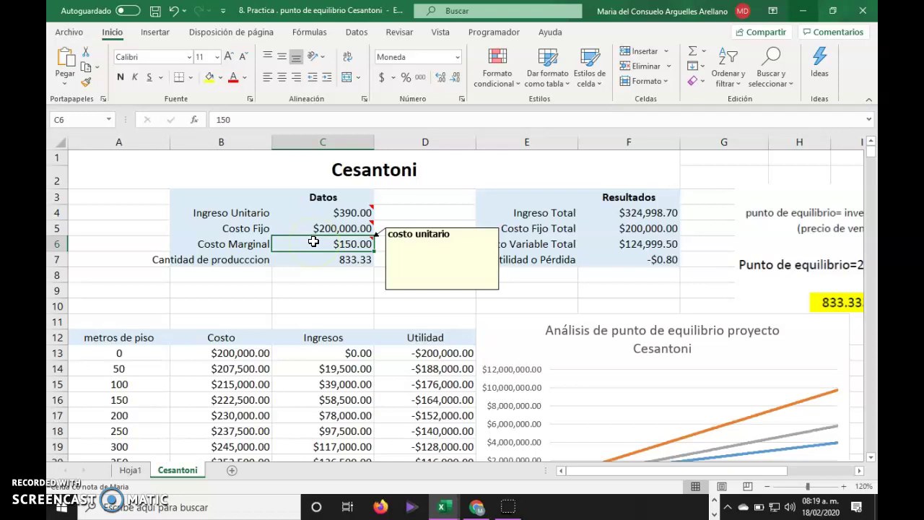
Calculate Ingreso Unitario minus Costo Marginal in cell D4 with the formula =C4-C6.
left_click(429, 214)
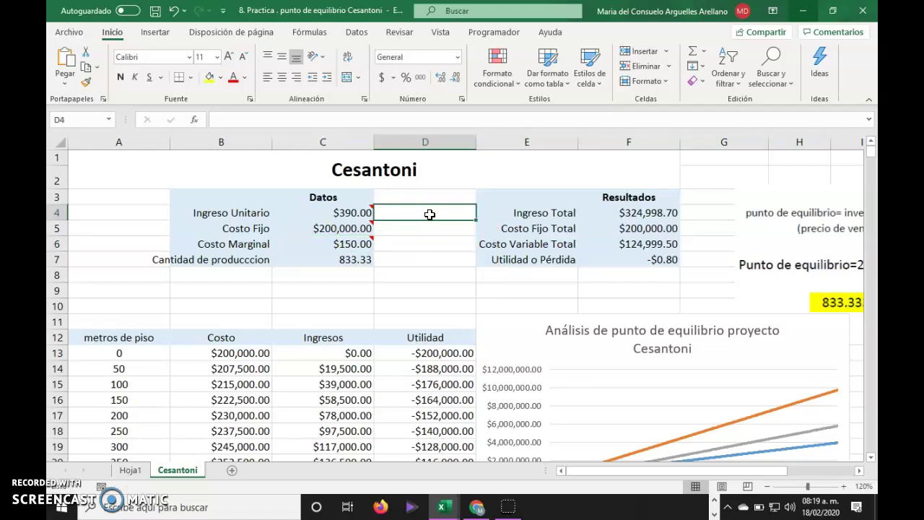
type("=")
key("Left")
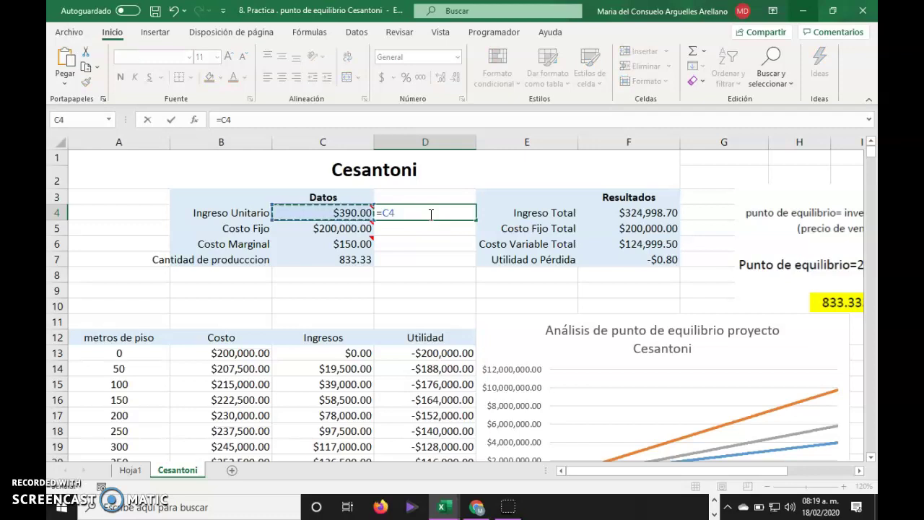
type("-")
key("Down")
key("Down")
key("Left")
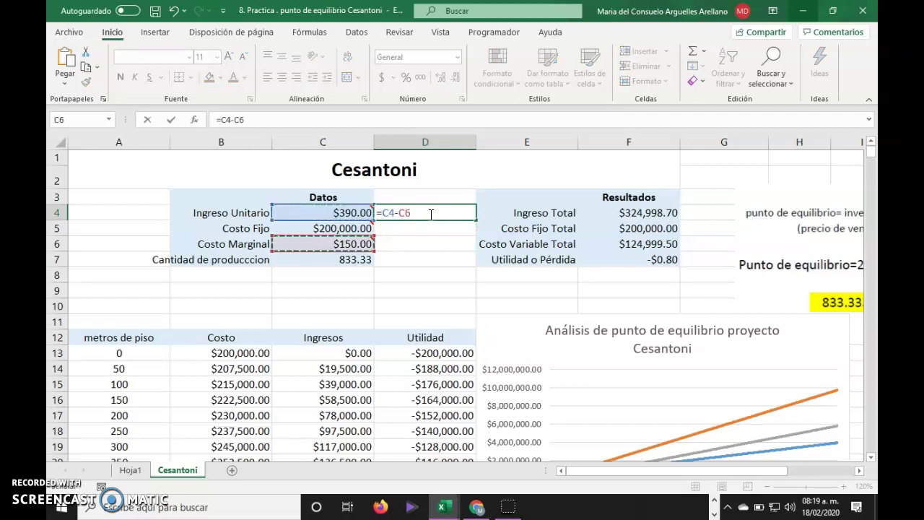
key("Return")
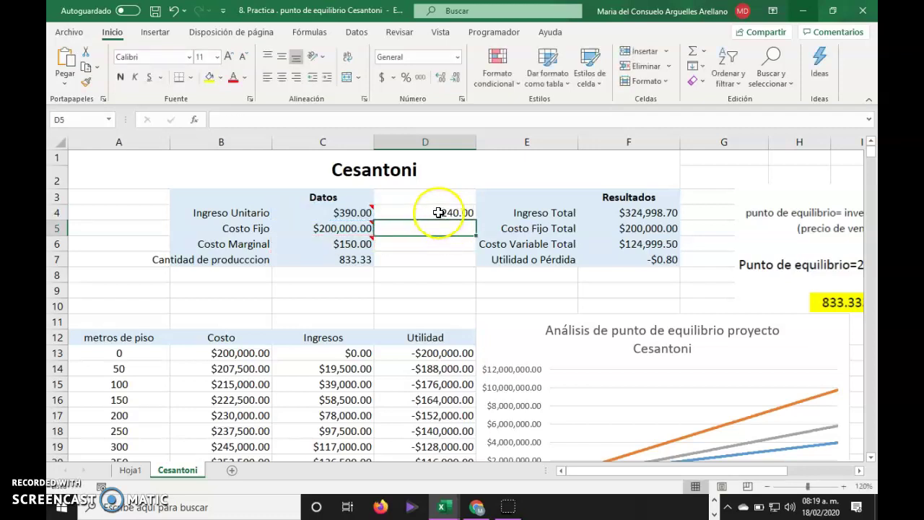
Clear the subtraction formula from cell D4.
left_click(438, 212)
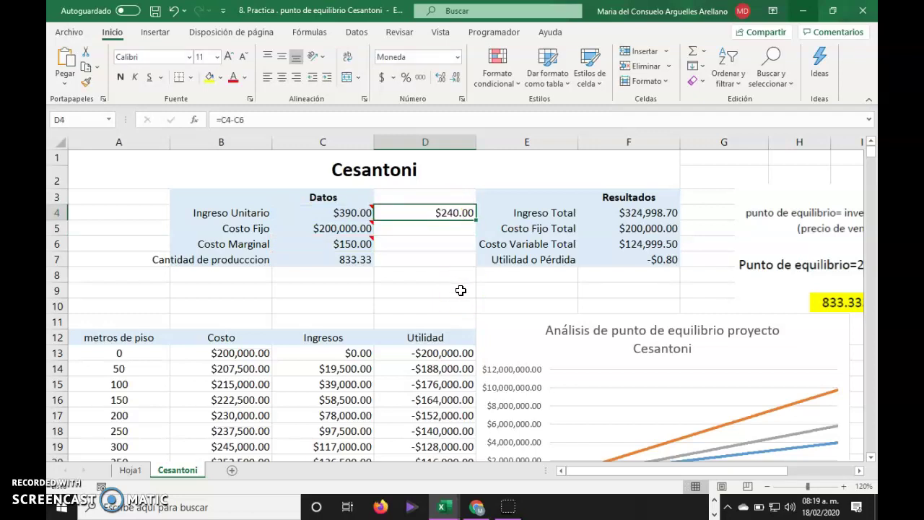
key("Delete")
key("Right")
key("Right")
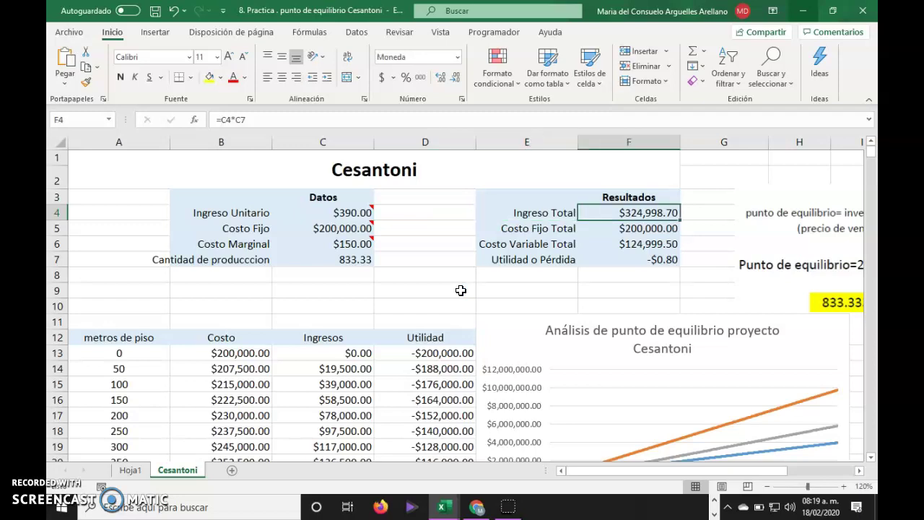
Set the production quantity in cell C7 to 10000.
key("Down")
key("Down")
key("Down")
key("Left")
key("Left")
key("Left")
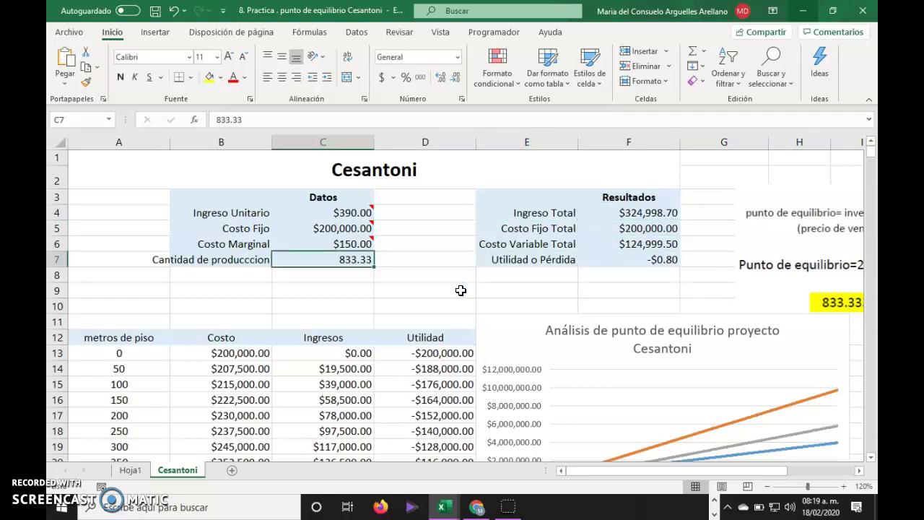
type("10000")
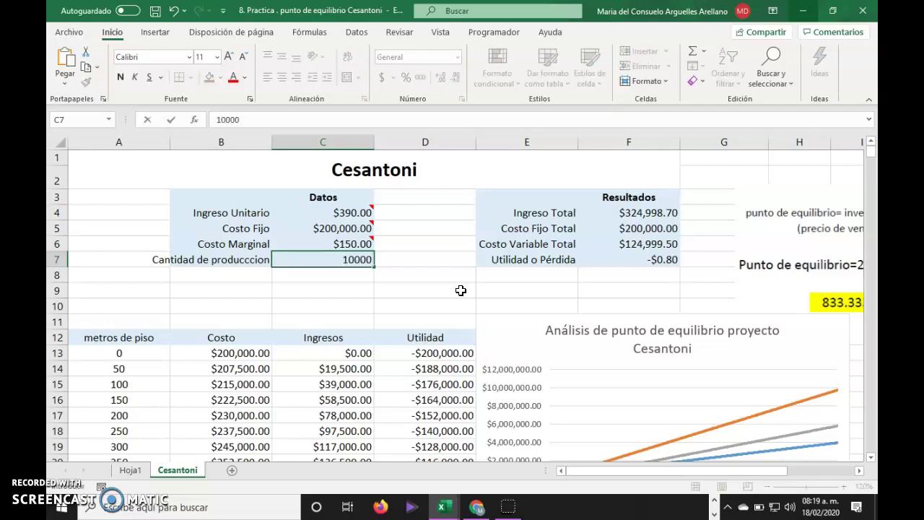
key("Return")
Examine the Resultados formulas for total income, total fixed cost, total variable cost and profit or loss in F4:F7.
key("Up")
key("Right")
key("Right")
key("Right")
key("Up")
key("Up")
key("Up")
key("F2")
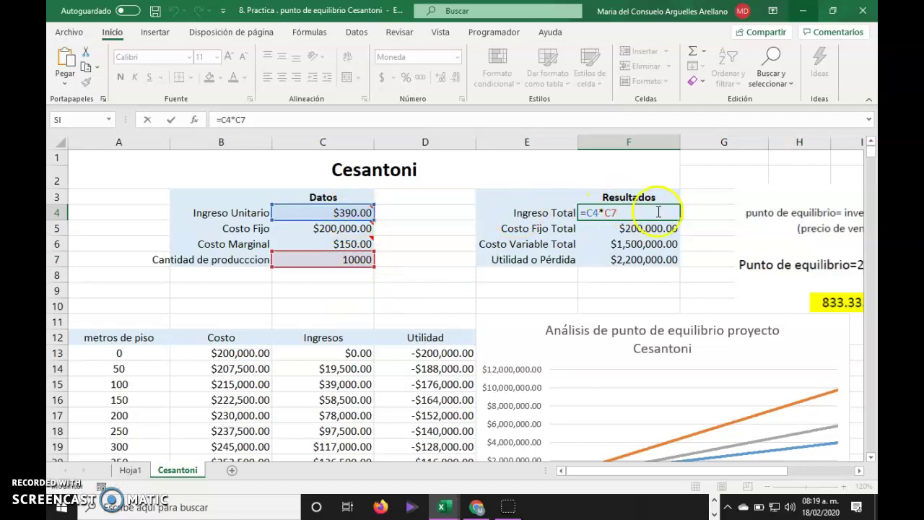
key("Return")
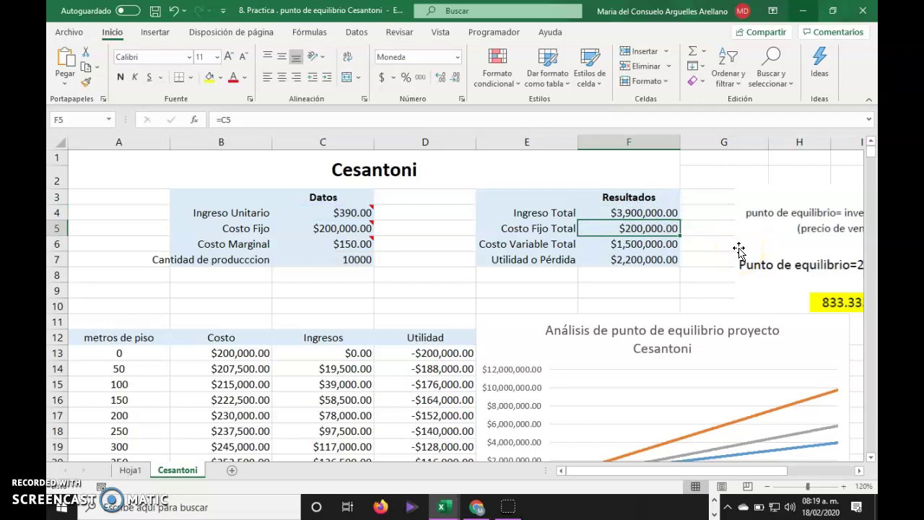
key("Return")
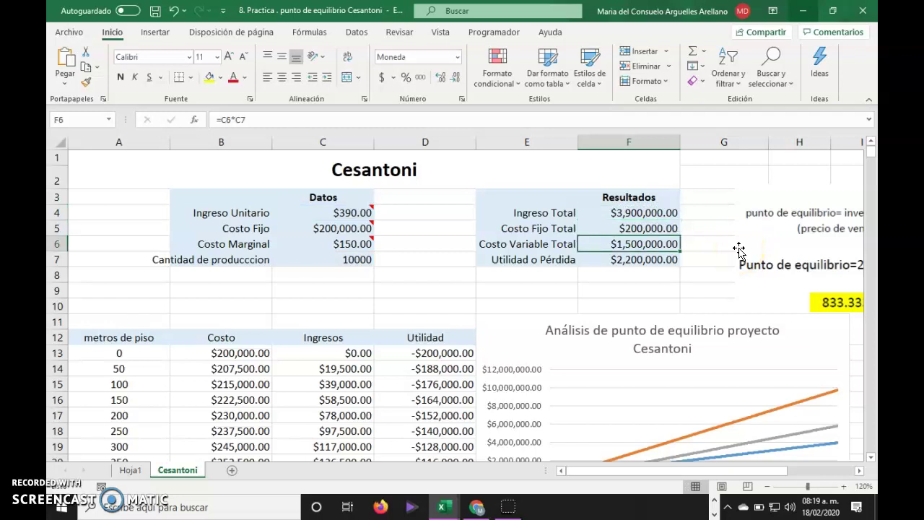
key("F2")
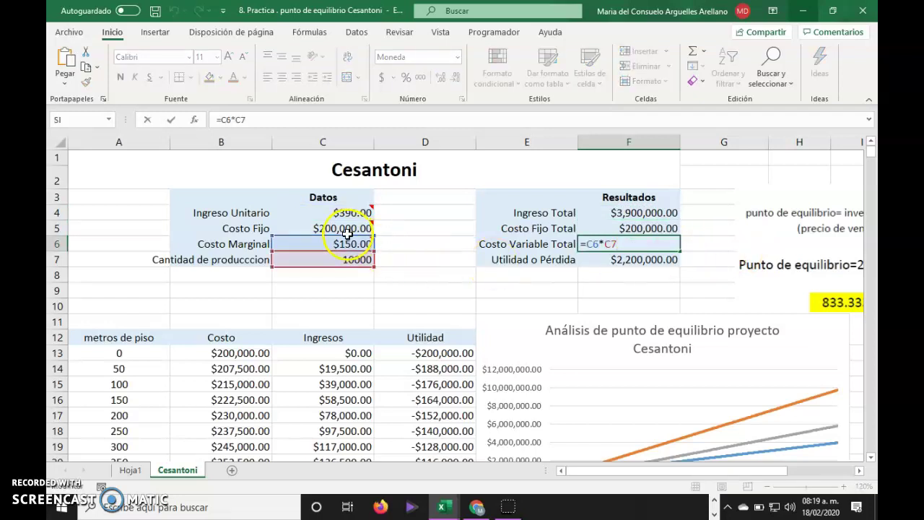
mouse_move(361, 243)
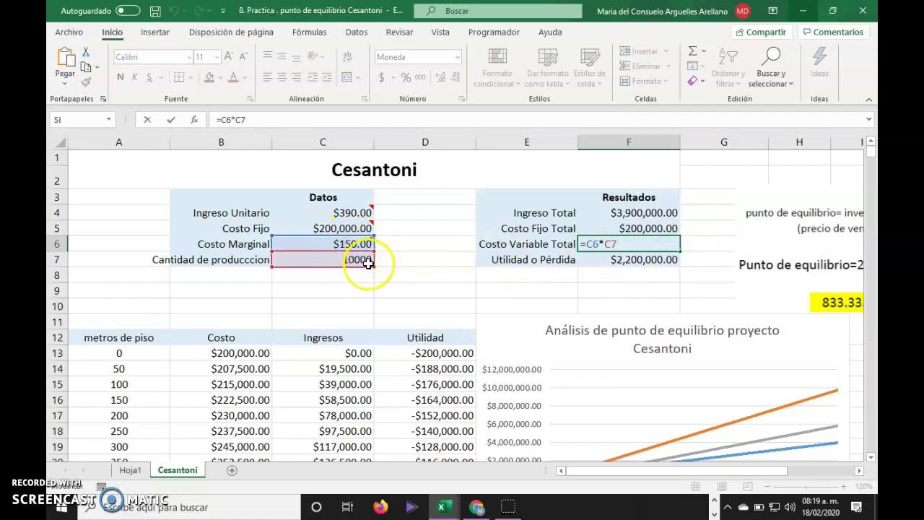
key("Return")
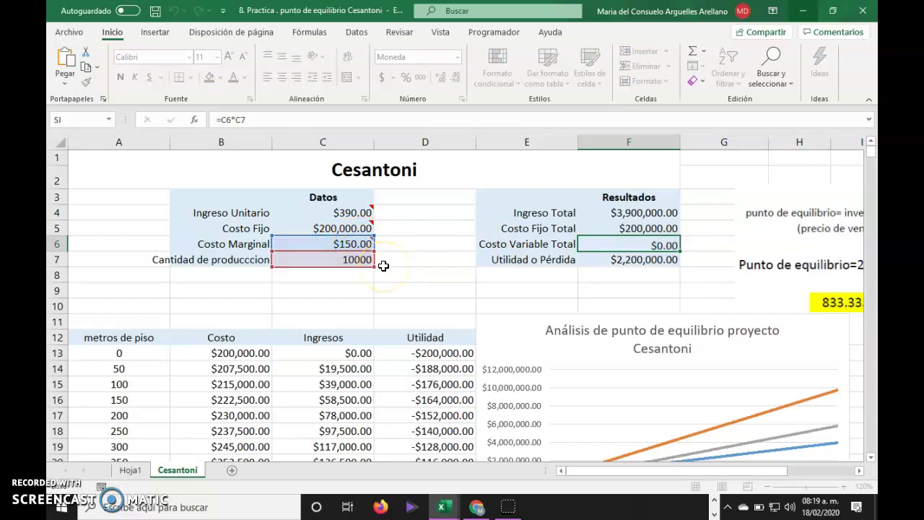
key("F2")
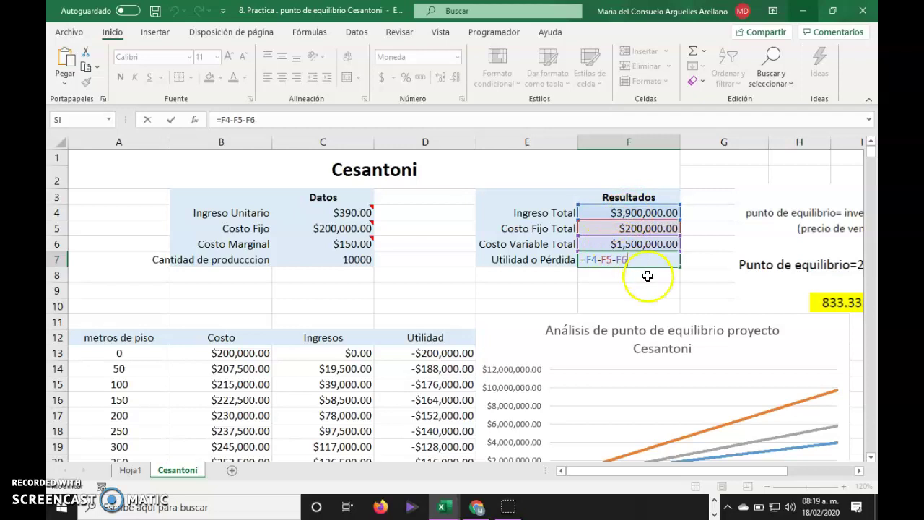
key("Return")
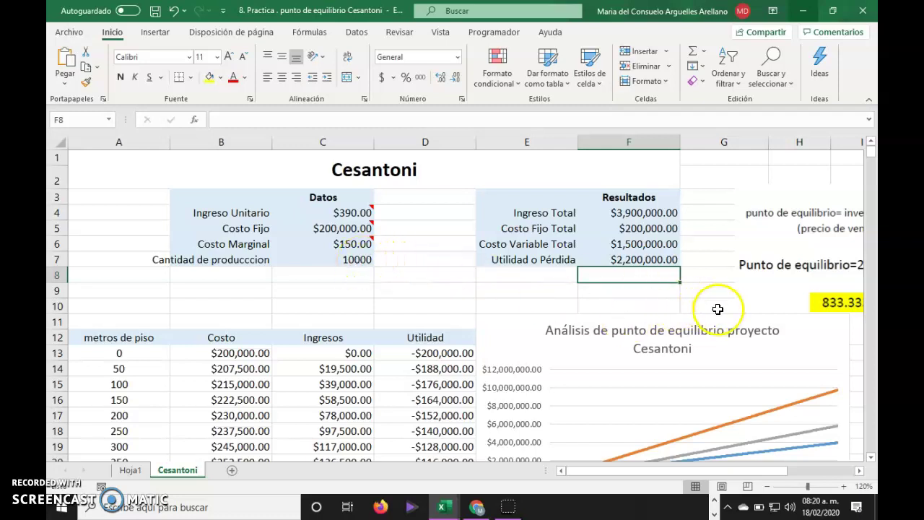
Set the production quantity in cell C7 to 833.333333, the break-even point shown in the formula picture.
left_click_drag(752, 471, 792, 467)
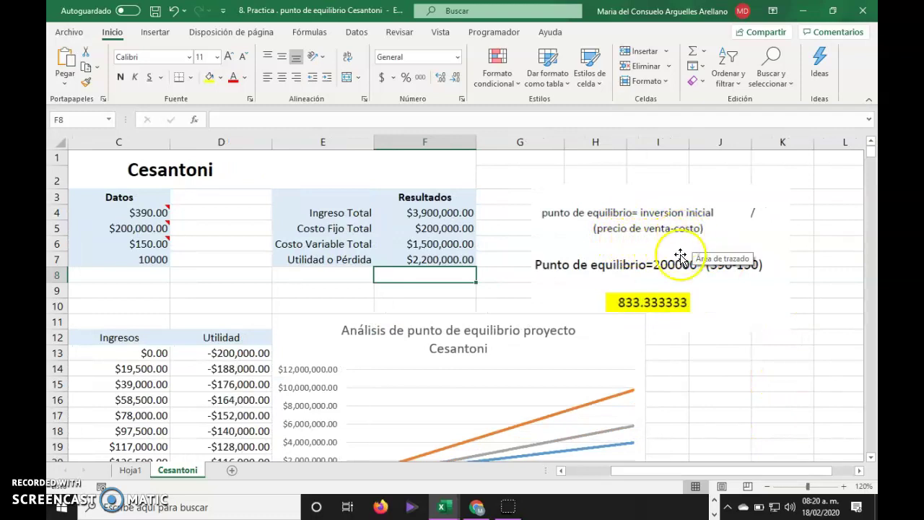
left_click(641, 304)
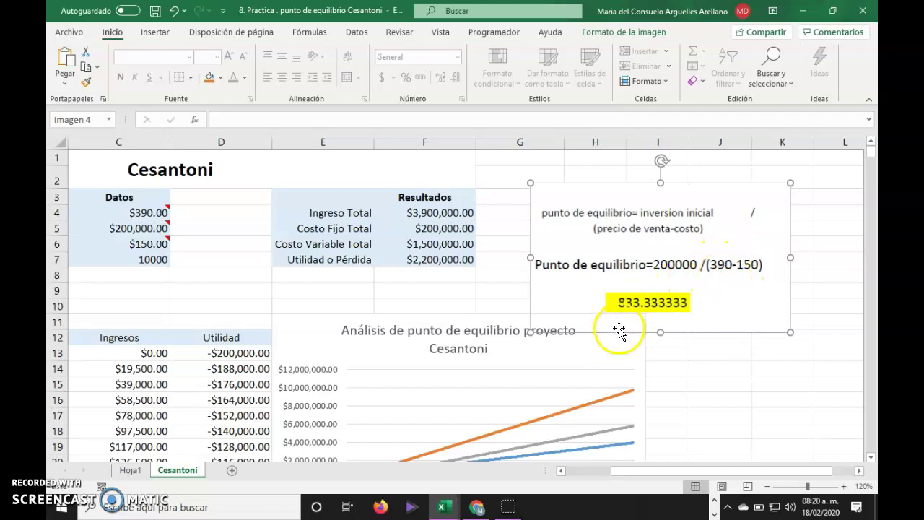
left_click(443, 292)
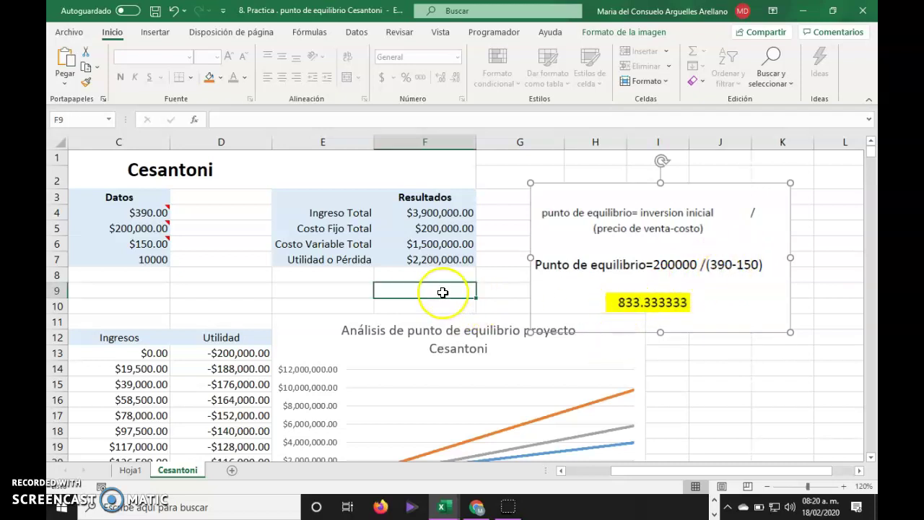
key("Left")
key("Left")
key("Left")
key("Left")
key("Up")
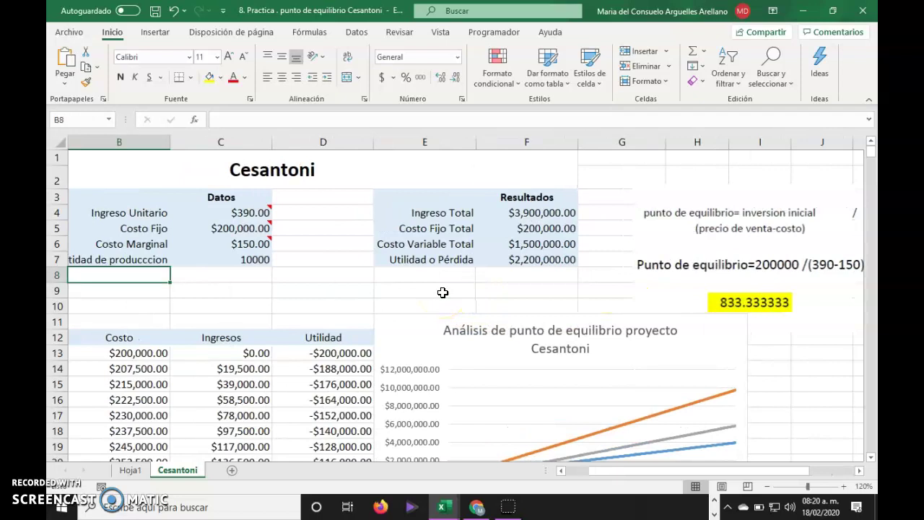
key("Up")
key("Right")
type("833.333333")
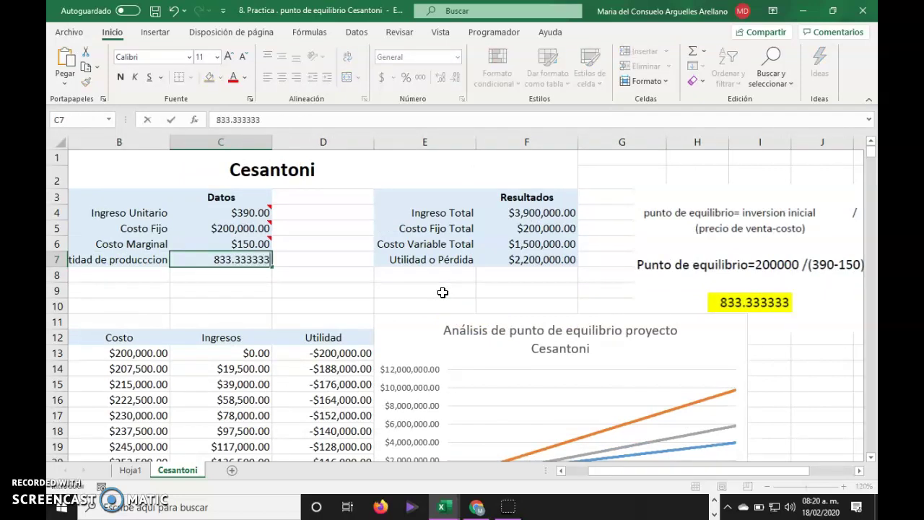
key("Return")
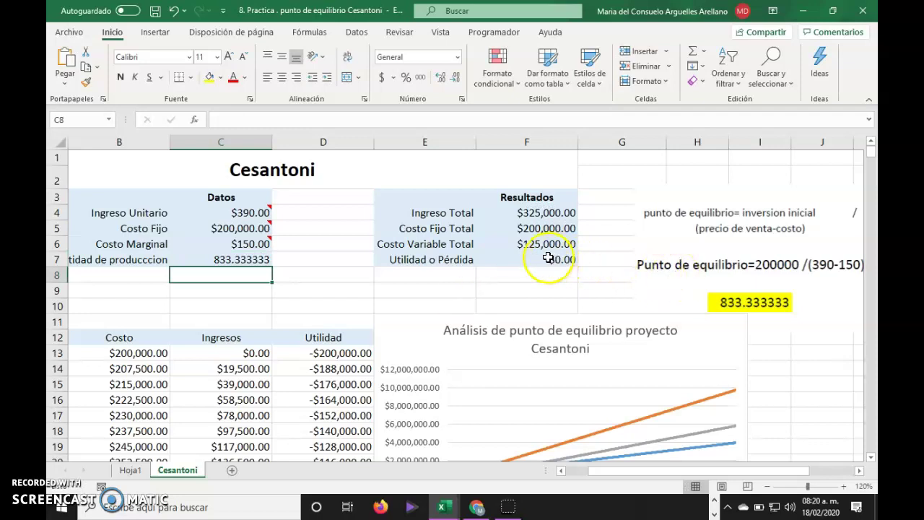
Check the Utilidad o Pérdida result in F7 against the production quantity in C7.
left_click(550, 259)
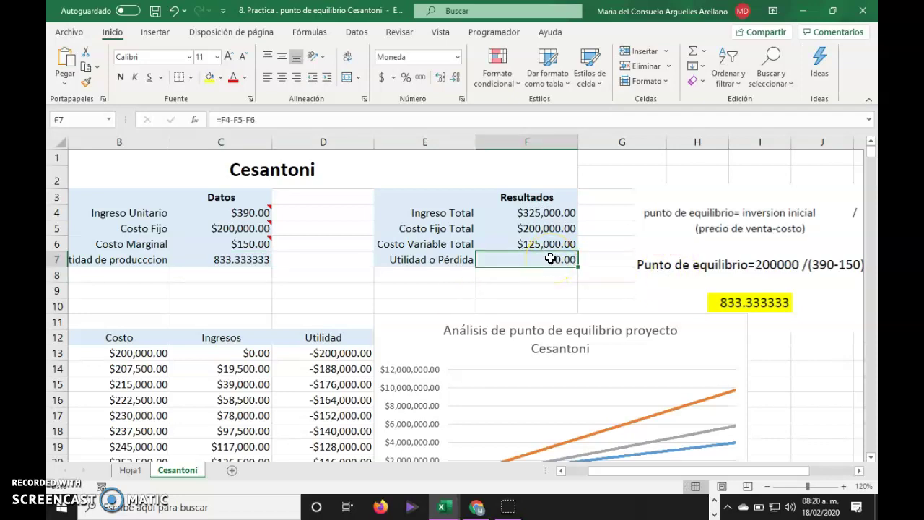
key("Left")
key("Left")
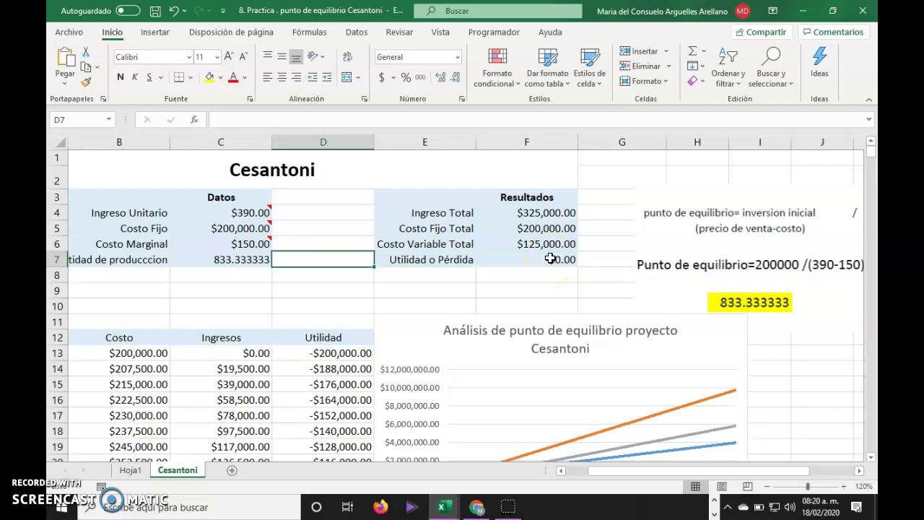
key("Left")
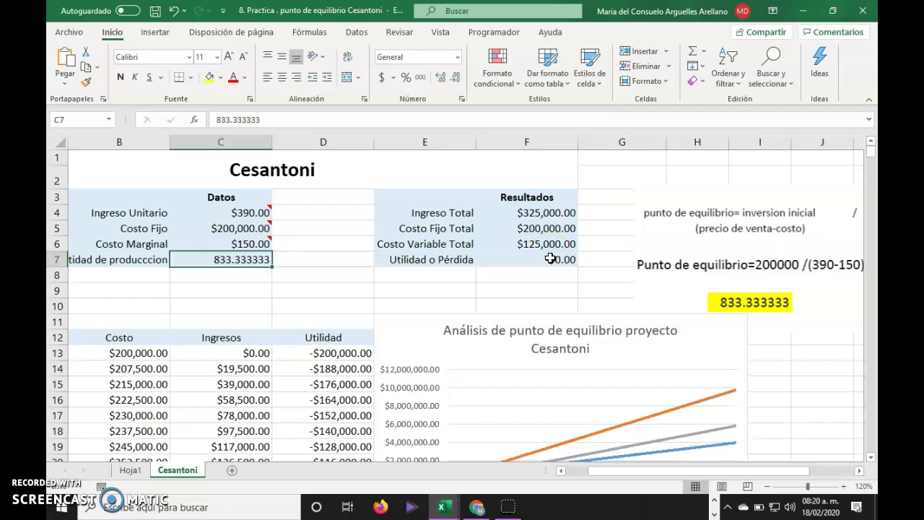
Examine the metros de piso column from row 13 down to the 750 entry in A28, alongside its Costo, Ingresos and Utilidad values.
key("Left")
key("Left")
key("Down")
key("Down")
key("Down")
key("Down")
key("Down")
key("Down")
key("Down")
key("Down")
key("Down")
key("Down")
key("Down")
key("Down")
key("Down")
key("Up")
key("Up")
key("Up")
key("Up")
key("Up")
key("Up")
key("Down")
key("Down")
key("Down")
key("Down")
key("Down")
key("Down")
key("Down")
key("Down")
key("Down")
key("Down")
key("Down")
key("Down")
key("Down")
key("Down")
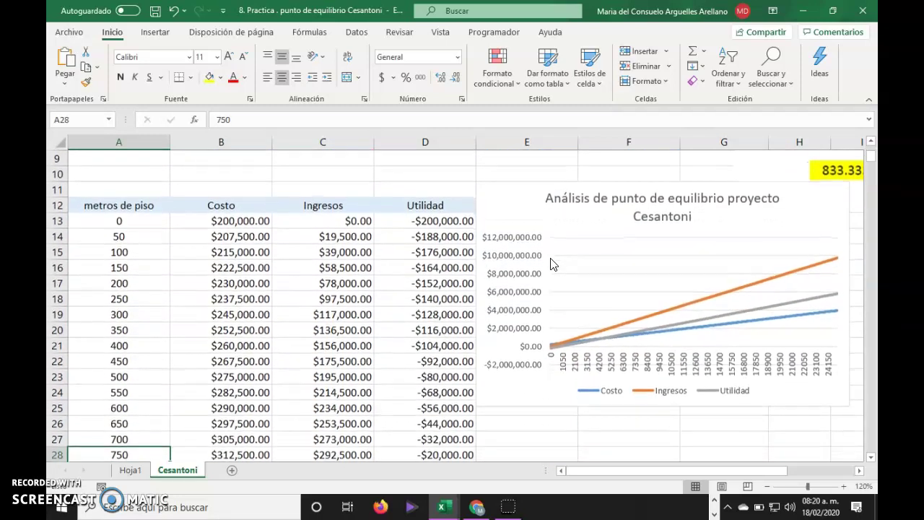
Examine the metros de piso column from A28 down to its last entry in A513, alongside its Costo, Ingresos and Utilidad values.
key("Down")
key("Down")
key("Down")
key("Down")
key("Down")
key("Down")
key("Down")
key("Down")
key("Down")
key("Down")
key("Down")
key("Down")
key("Down")
key("Down")
key("Down")
key("Down")
key("Down")
key("Down")
key("Down")
key("Down")
key("Down")
key("Down")
key("Down")
key("Down")
key("Down")
key("Down")
key("Down")
key("Down")
key("Down")
key("Down")
key("Down")
key("Down")
key("Down")
key("Down")
key("Down")
key("Down")
key("Down")
key("Down")
key("Down")
key("Down")
key("Down")
key("Down")
key("Down")
key("Down")
key("Down")
key("Down")
key("Down")
key("Down")
key("Down")
key("Down")
key("Down")
key("Down")
key("Down")
key("Down")
key("Down")
key("Down")
key("Down")
key("Down")
key("Down")
key("Down")
key("Down")
key("Down")
key("Down")
key("Down")
key("Down")
key("Down")
key("Down")
key("Down")
key("Down")
key("Down")
key("Down")
key("Down")
key("Down")
key("Down")
key("Down")
key("Down")
key("Down")
key("Down")
key("Down")
key("Down")
key("Down")
key("Down")
key("Down")
key("Down")
key("Down")
key("Down")
key("Down")
key("Down")
key("Down")
key("Down")
key("Down")
key("Down")
key("Down")
key("Down")
key("Down")
key("Down")
key("Down")
key("Down")
key("Down")
key("Down")
key("Down")
key("Down")
key("Down")
key("Down")
key("Down")
key("Down")
key("Down")
key("Down")
key("Down")
key("Down")
key("Down")
key("Down")
key("Down")
key("Down")
key("Down")
key("Down")
key("Down")
key("Down")
key("Down")
key("Down")
key("Down")
key("Down")
key("Down")
key("Down")
key("Down")
key("Down")
key("Down")
key("Down")
key("Down")
key("Down")
key("Down")
key("Down")
key("Down")
key("Down")
key("Down")
key("Down")
key("Down")
key("Down")
key("Down")
key("Down")
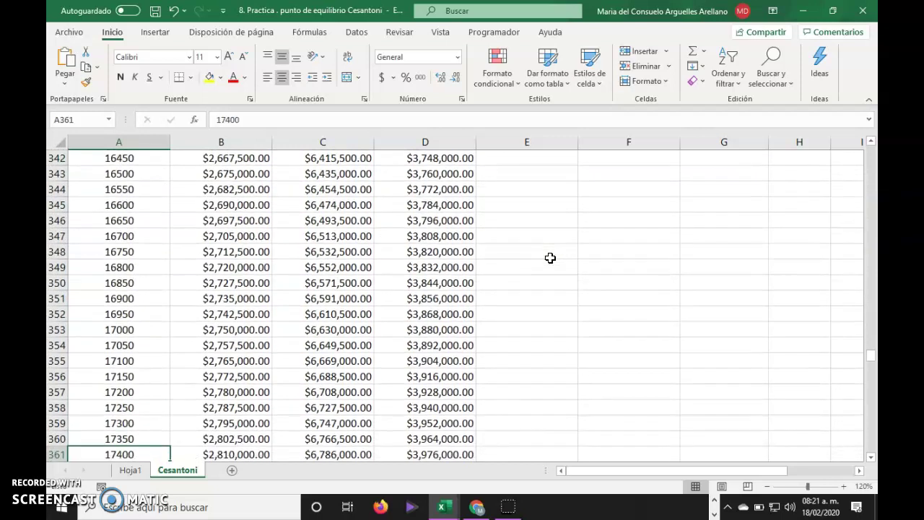
key("ctrl+shift+Down")
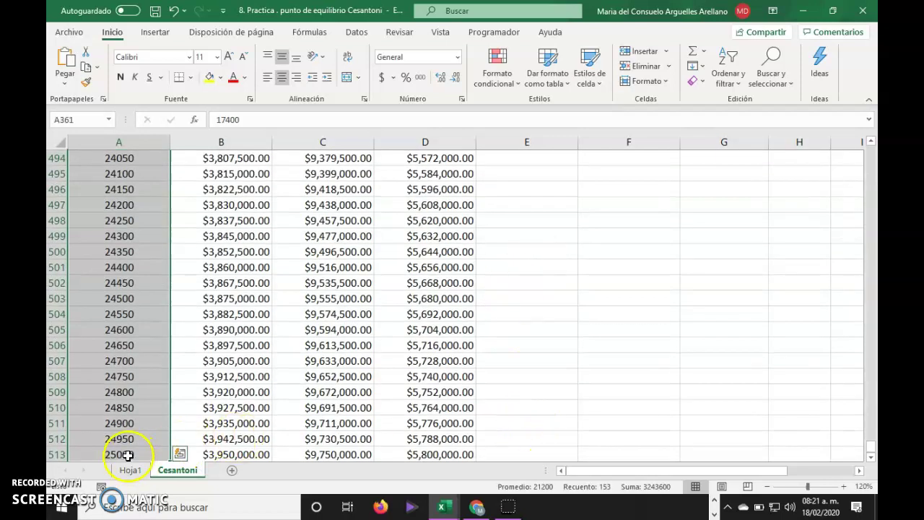
left_click(126, 453)
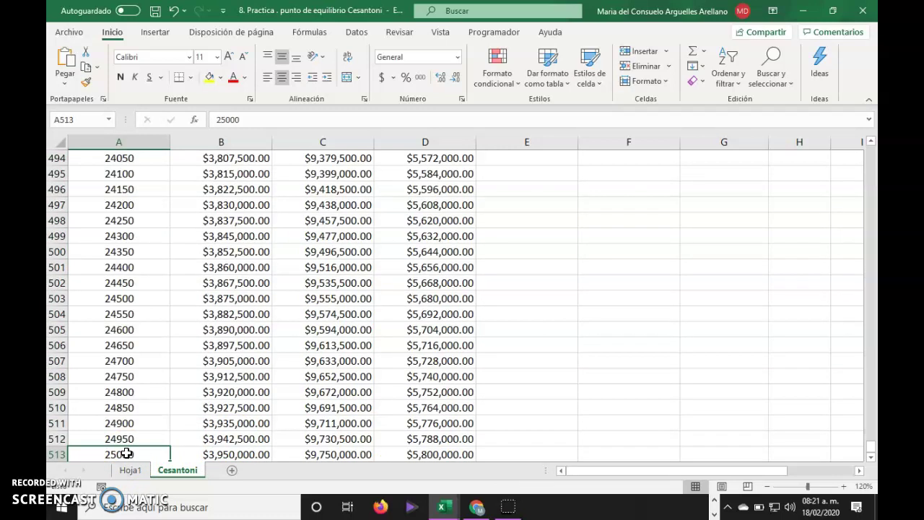
Select the metros de piso column from its last entry in A513 up to the header in A12 to review its full range.
key("ctrl+shift+Up")
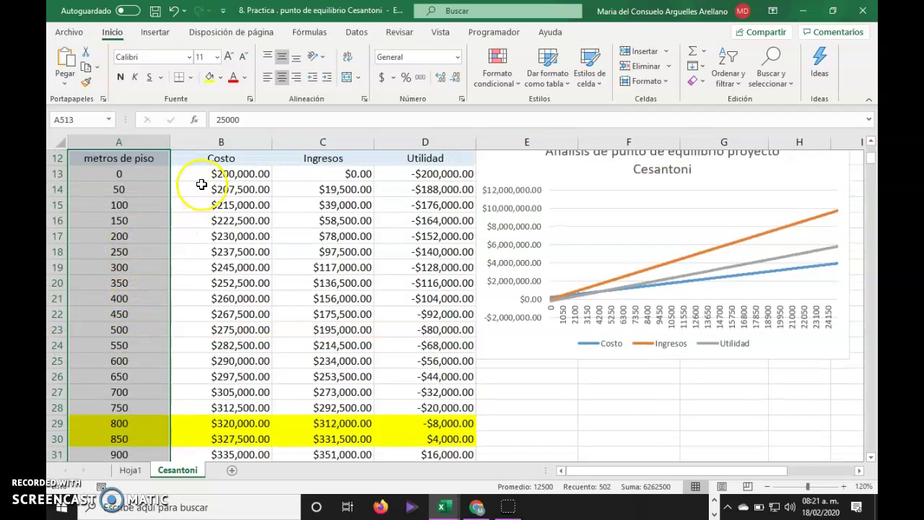
key("ctrl+shift+Down")
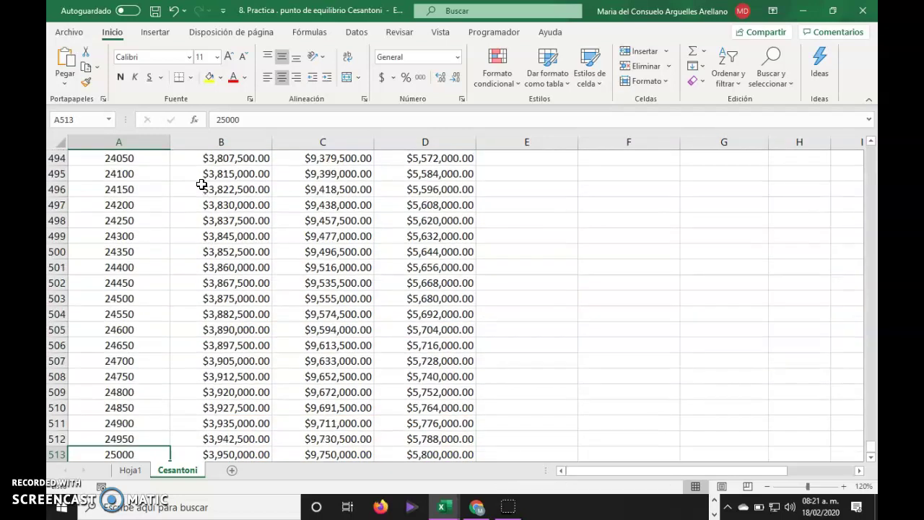
key("ctrl+shift+Up")
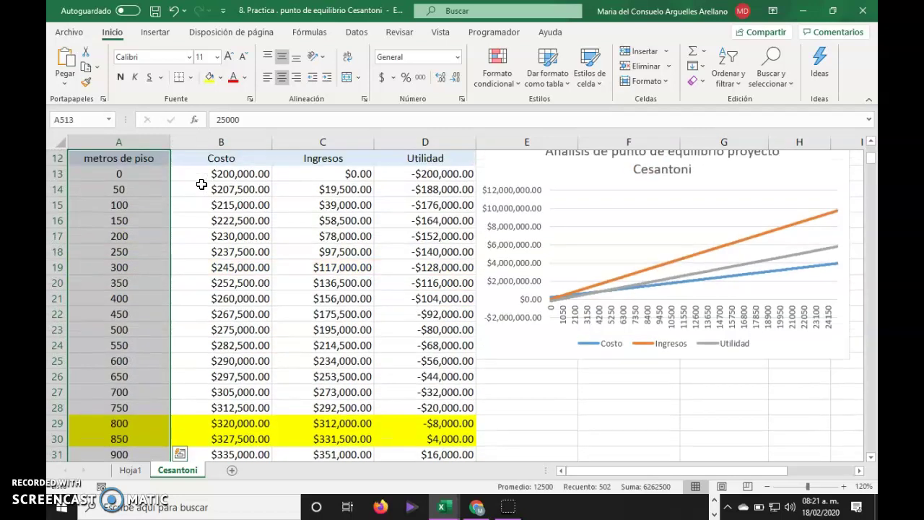
Show the Costo formula in B13 together with the Datos and metros de piso cells it references.
left_click(205, 176)
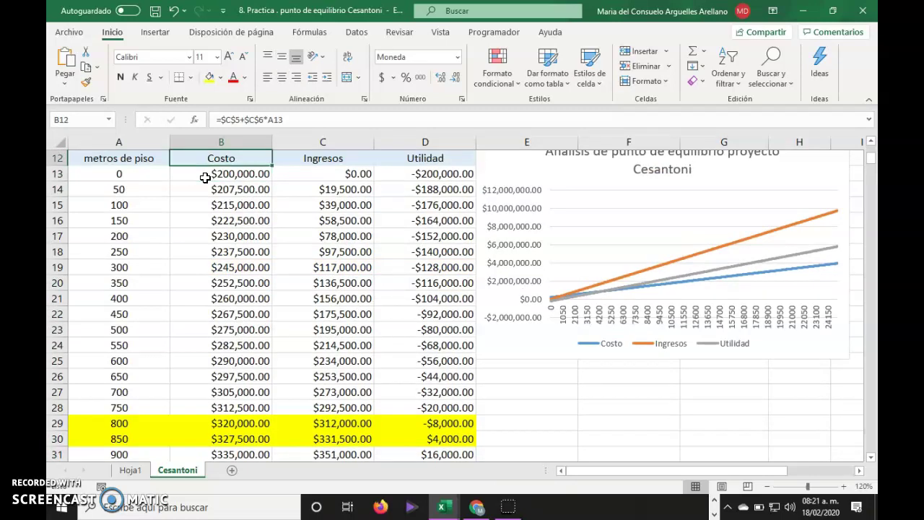
key("ctrl+Home")
key("Down")
key("Right")
key("Down")
key("Down")
key("Down")
key("Down")
key("Down")
key("Down")
key("Down")
key("Down")
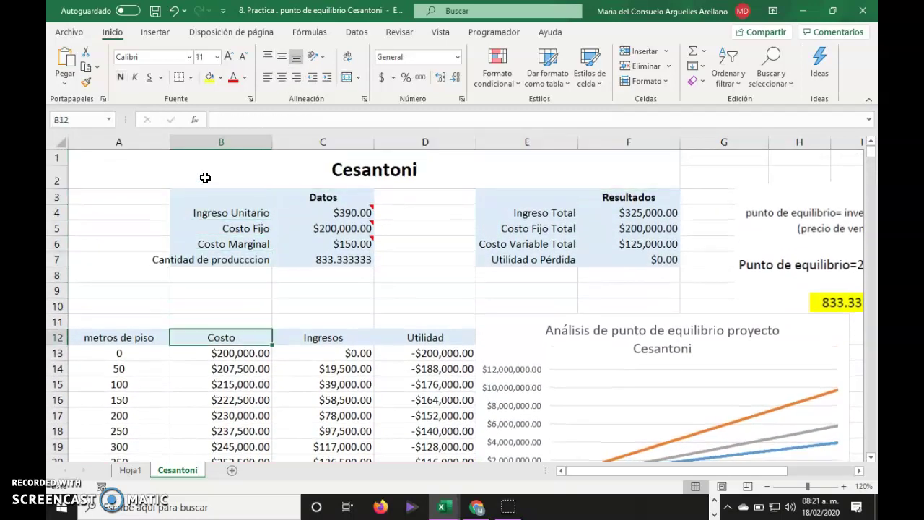
key("Down")
key("Down")
key("F2")
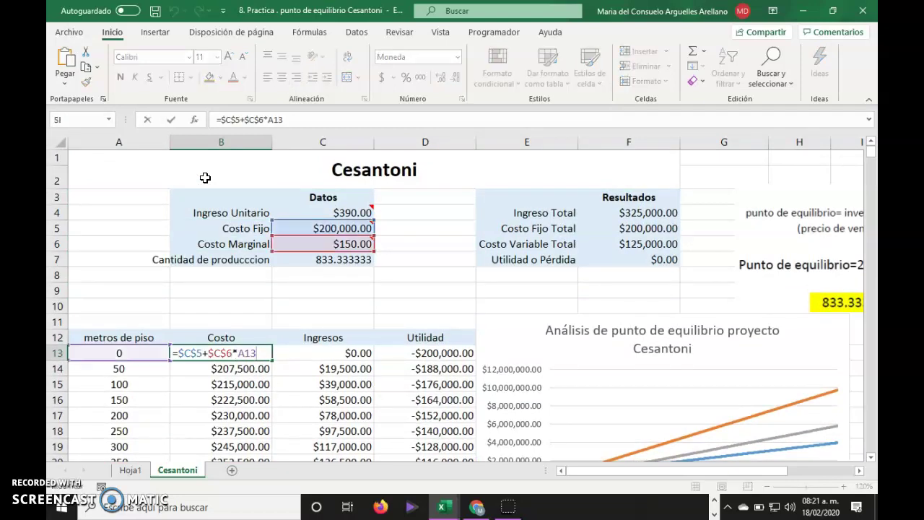
Check the Costo Fijo and Costo Marginal references of B13's formula =$C$5+$C$6*A13 and fill it down the Costo column.
mouse_move(310, 229)
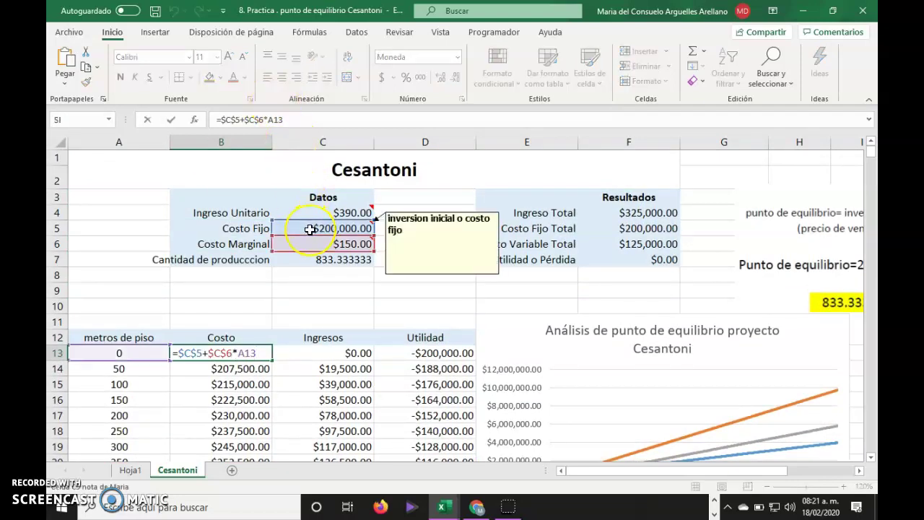
mouse_move(300, 247)
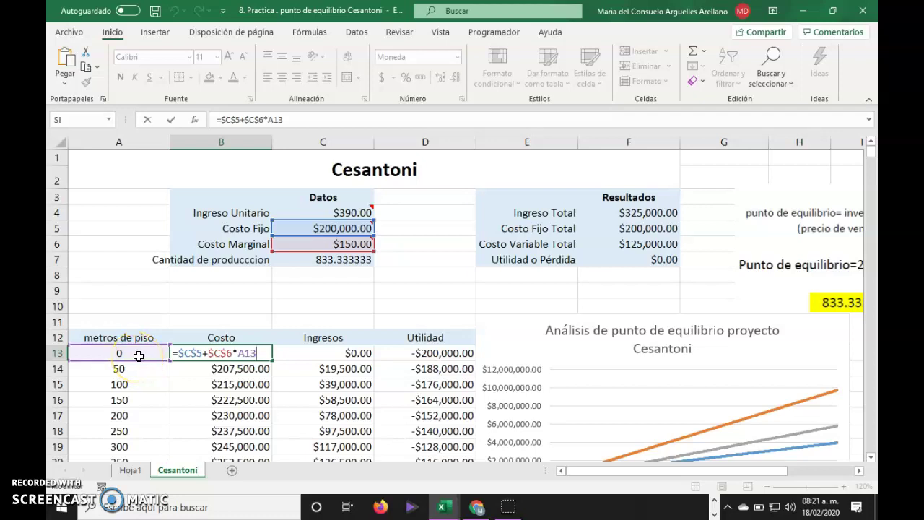
key("ctrl+Return")
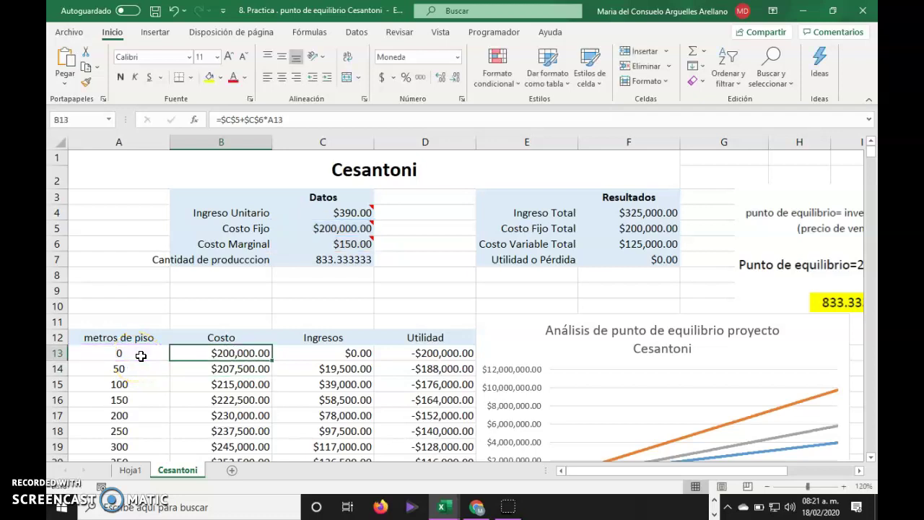
double_click(272, 360)
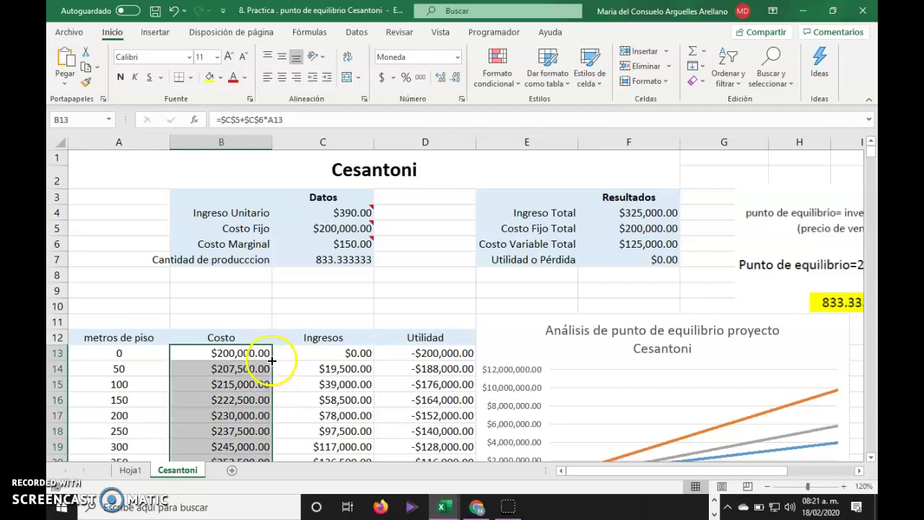
Review the Ingresos formula =$C$4*A13 in C13 with its referenced cells and fill it down the Ingresos column.
left_click(352, 354)
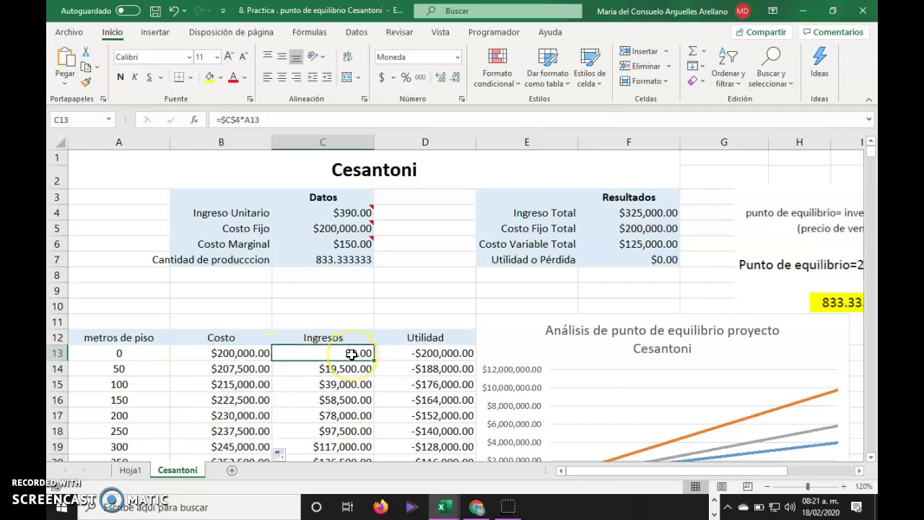
double_click(351, 354)
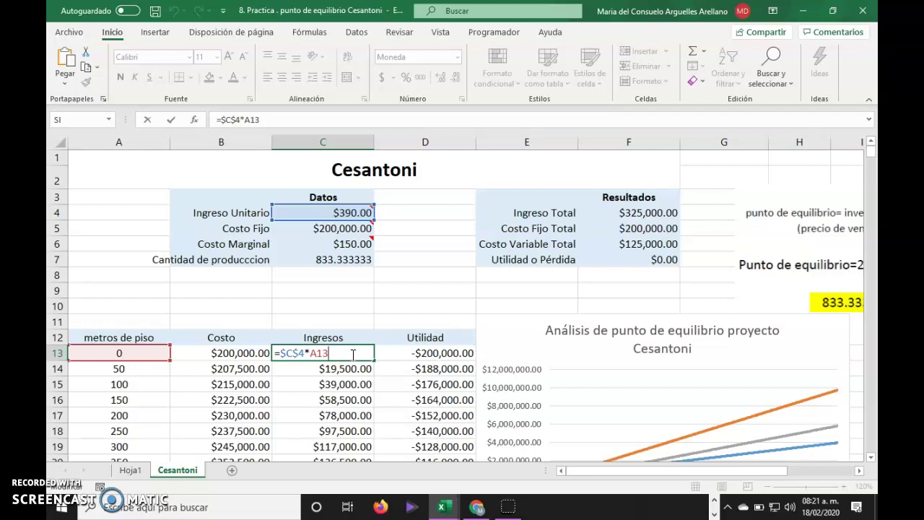
mouse_move(375, 215)
key("Return")
key("Up")
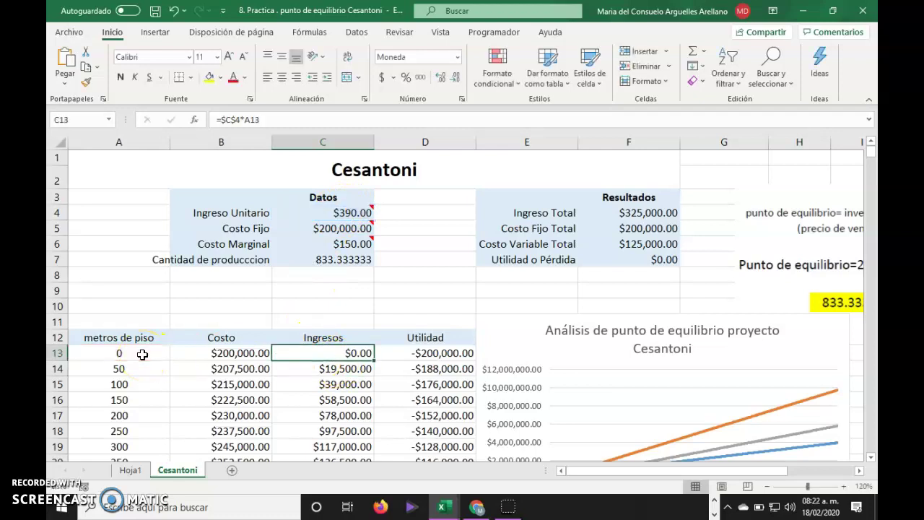
double_click(375, 360)
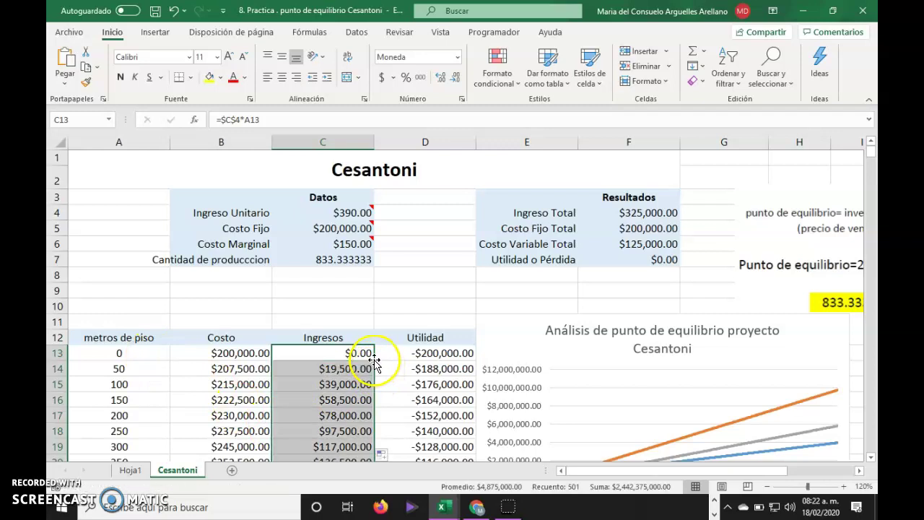
Show the Utilidad formula in D13 with the Ingresos and Costo cells it references, and check the same formula in D15.
left_click(434, 354)
double_click(434, 354)
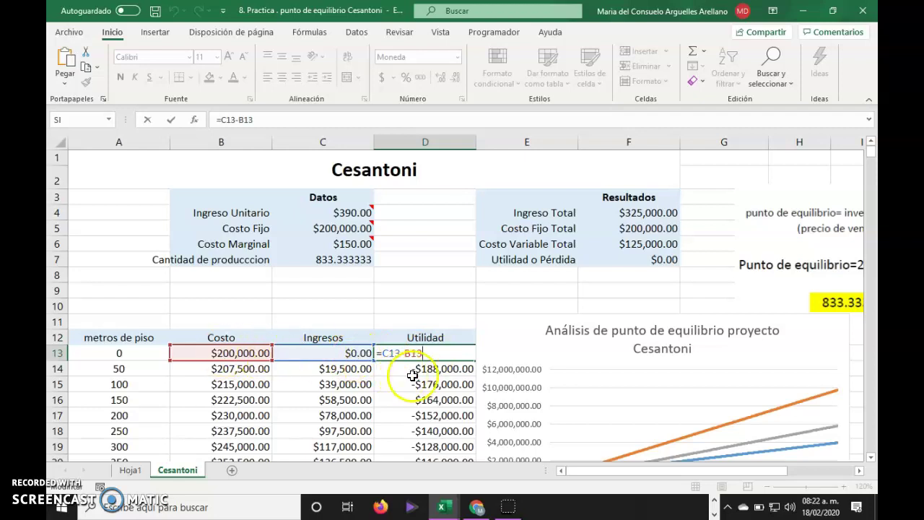
key("Return")
key("Up")
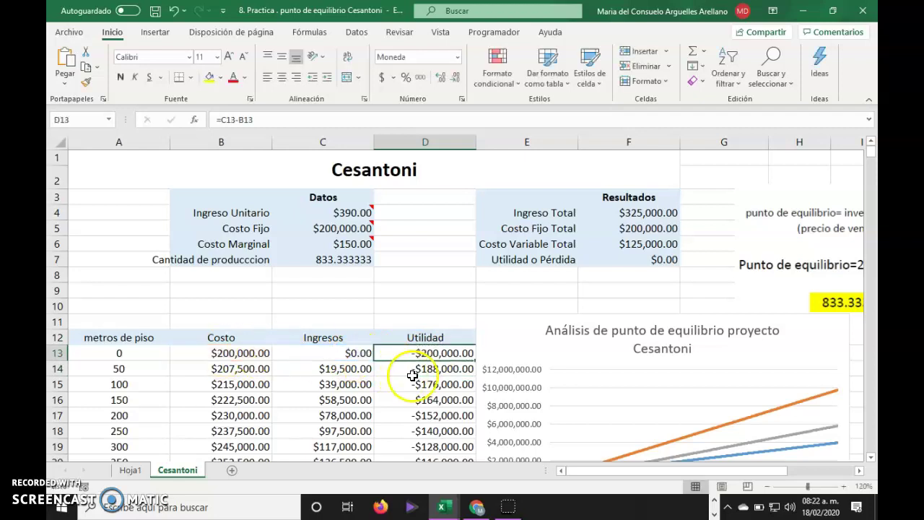
left_click(479, 364)
left_click(437, 381)
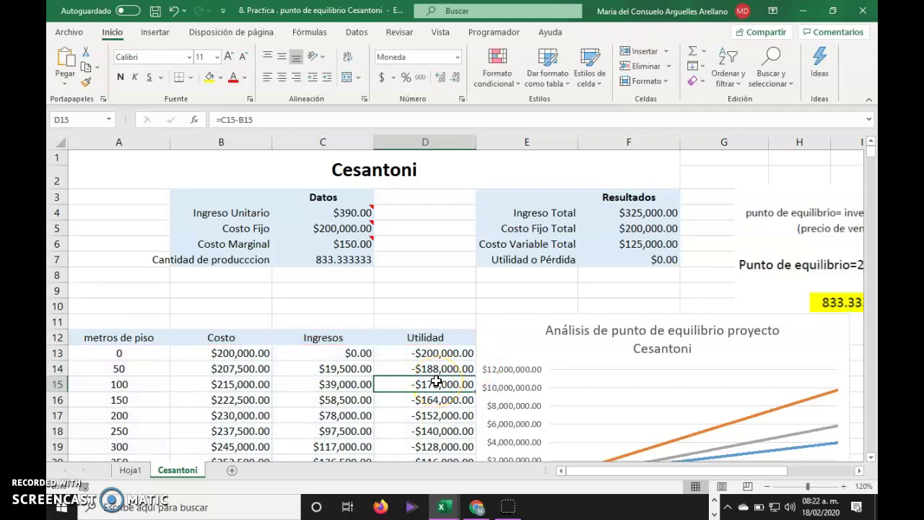
Examine the highlighted Utilidad cells D29 and D30 and select the matching metros de piso entries 800 and 850 in A29:A30.
key("Page_Down")
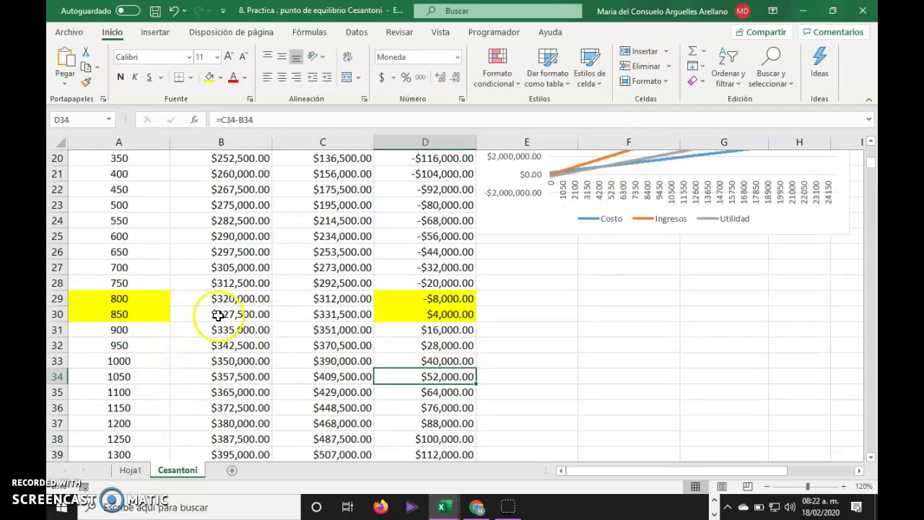
left_click(451, 298)
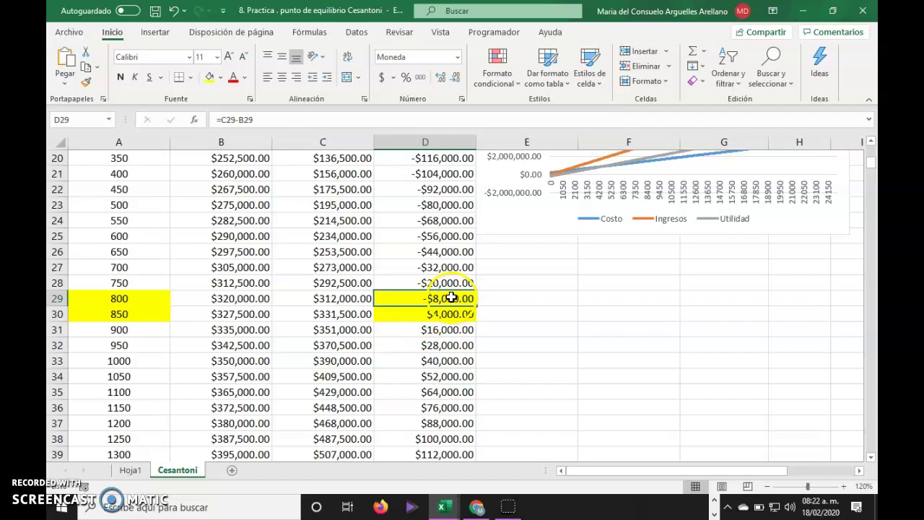
left_click(455, 315)
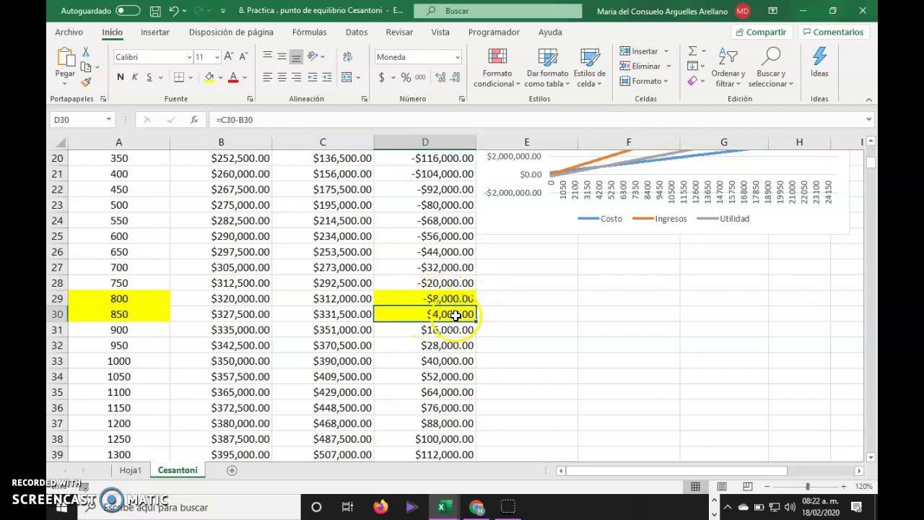
left_click(416, 301)
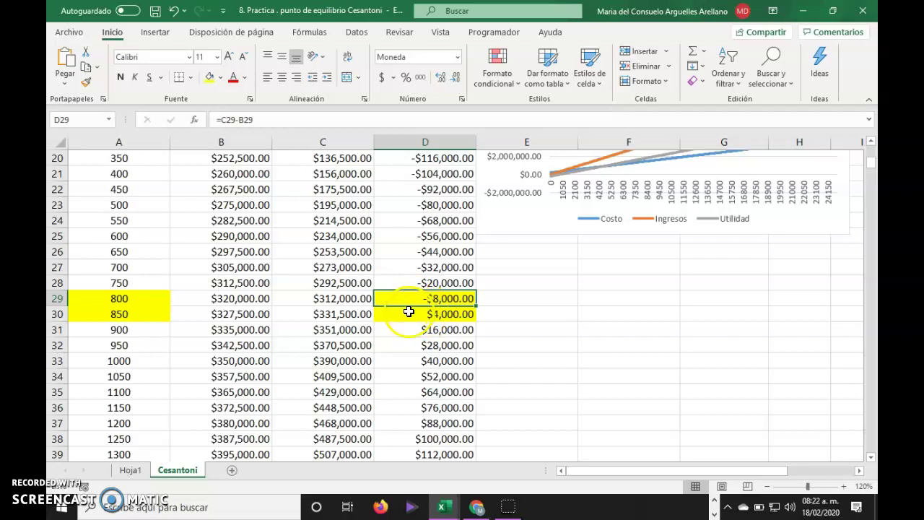
left_click_drag(128, 299, 129, 312)
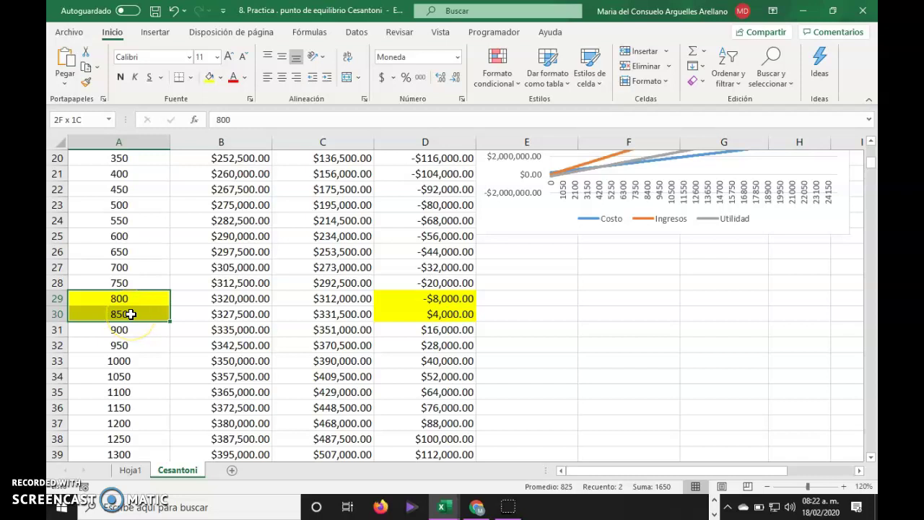
left_click_drag(130, 314, 129, 314)
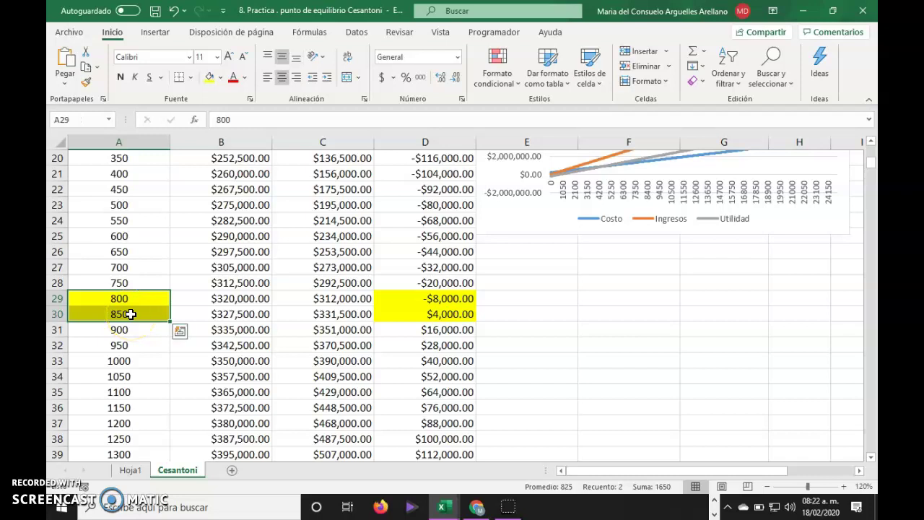
Select the break-even chart and examine its Costo, Ingresos and Utilidad lines alongside the source table, Datos and Resultados.
left_click(273, 302)
key("Up")
key("Up")
key("Up")
key("Up")
key("Up")
key("Up")
key("Up")
key("Up")
key("Up")
key("Up")
key("Up")
key("Up")
key("Up")
key("Up")
key("Up")
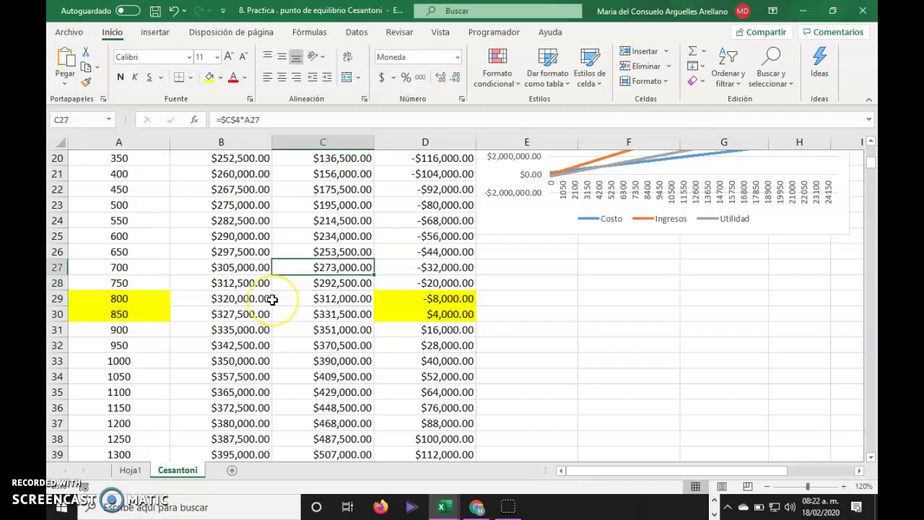
key("Up")
key("Up")
key("Up")
key("Up")
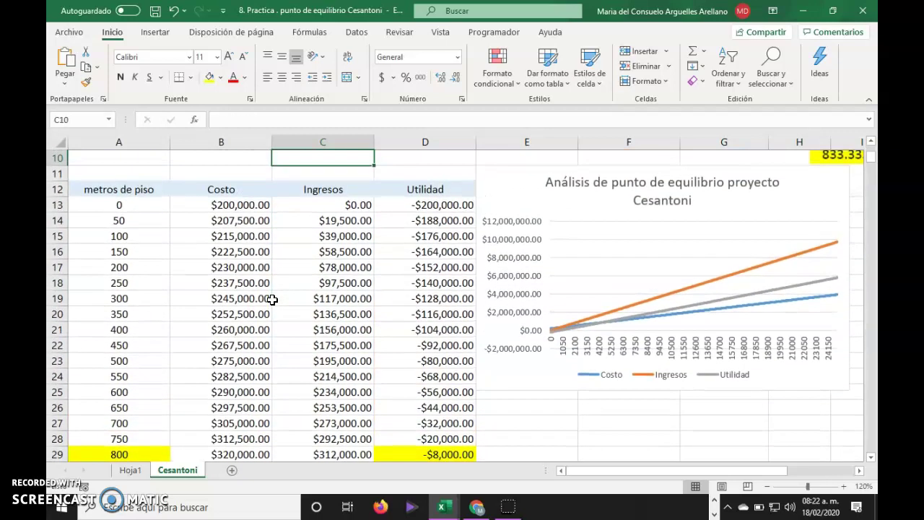
key("Right")
key("Right")
key("Right")
key("Right")
key("Right")
key("Right")
key("Right")
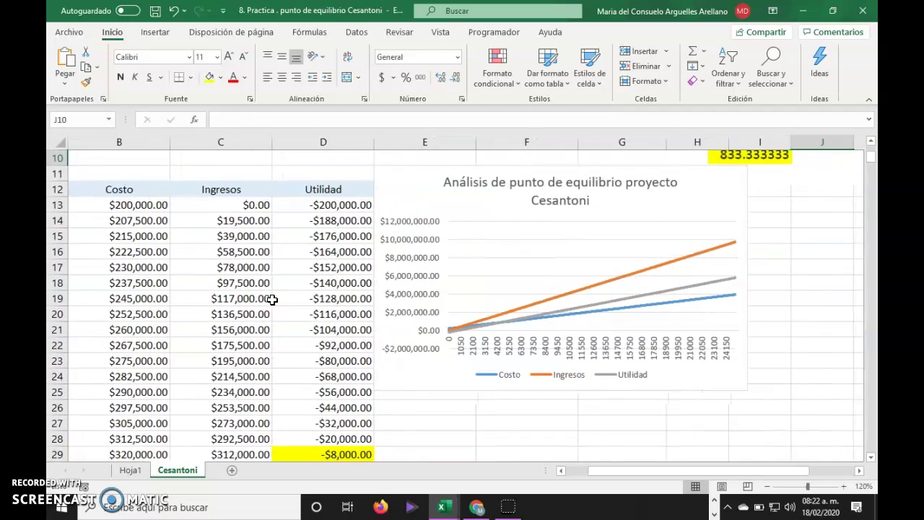
left_click(502, 275)
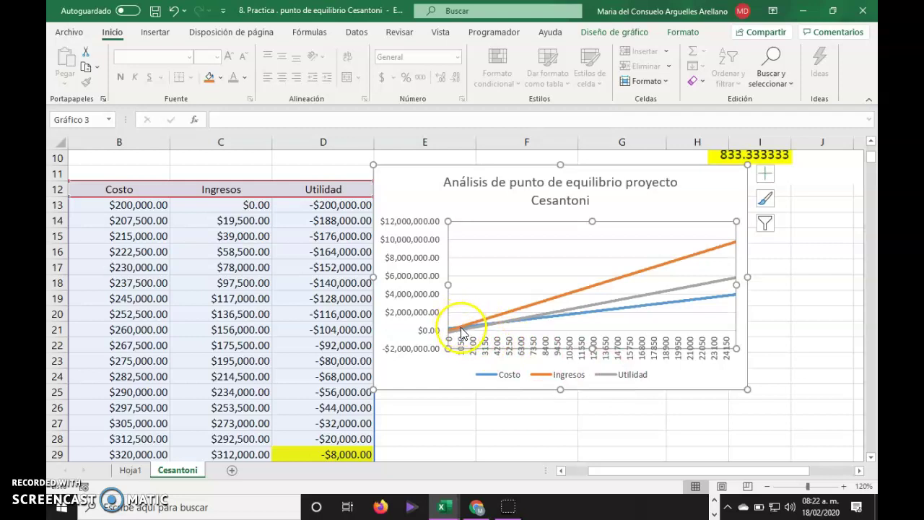
left_click_drag(708, 472, 617, 480)
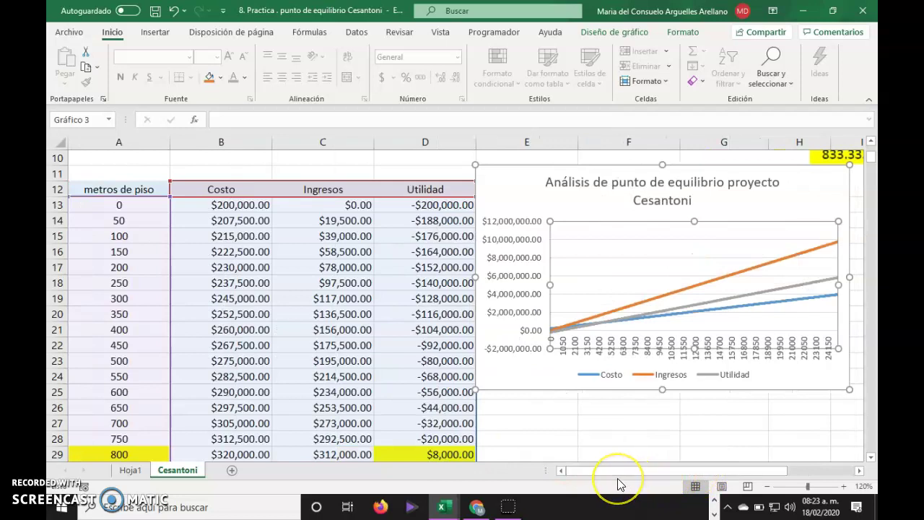
scroll(617, 478, "up", 3)
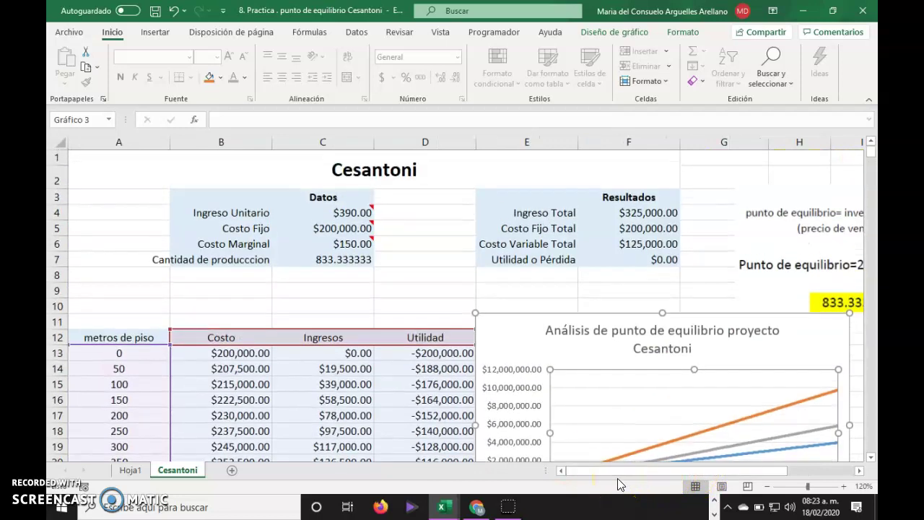